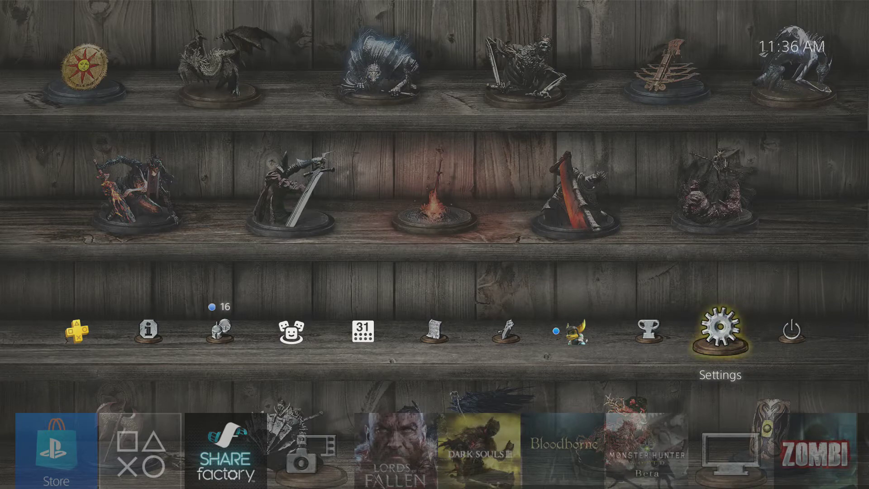
# Open Settings and move down to Application Saved Data Management.
pyautogui.press('Return')
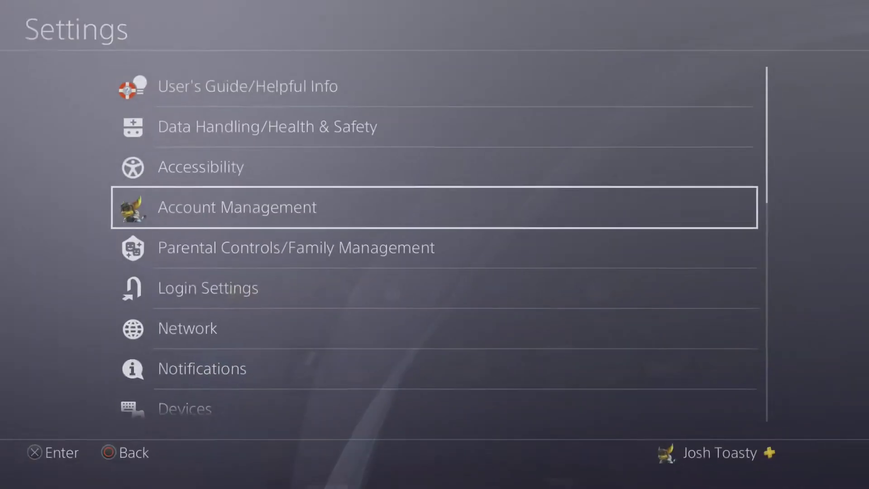
pyautogui.press('Down')
pyautogui.press('Down')
pyautogui.press('Down')
pyautogui.press('Down')
pyautogui.press('Down')
pyautogui.press('Down')
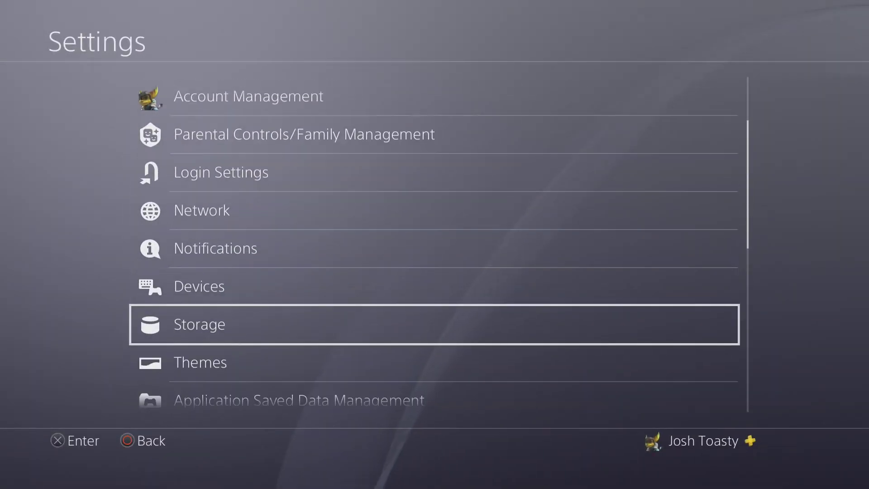
pyautogui.press('Down')
pyautogui.press('Down')
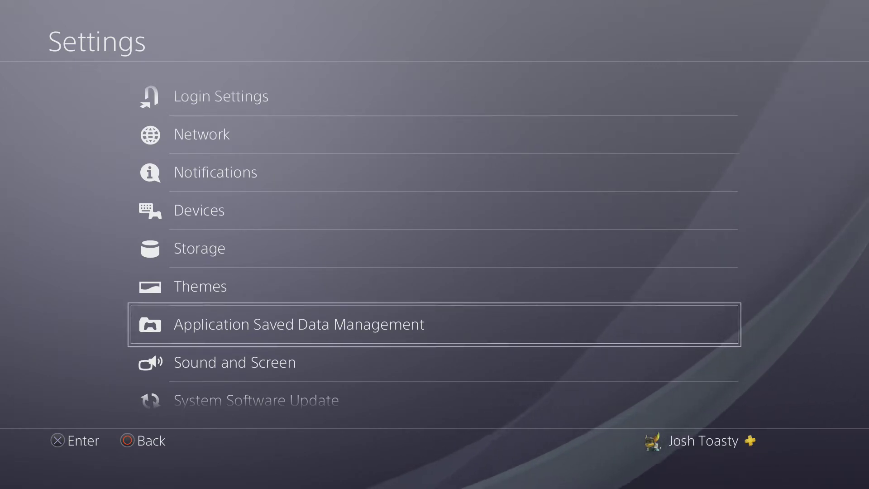
# Return Home and reopen Settings to Application Saved Data Management.
pyautogui.press('Escape')
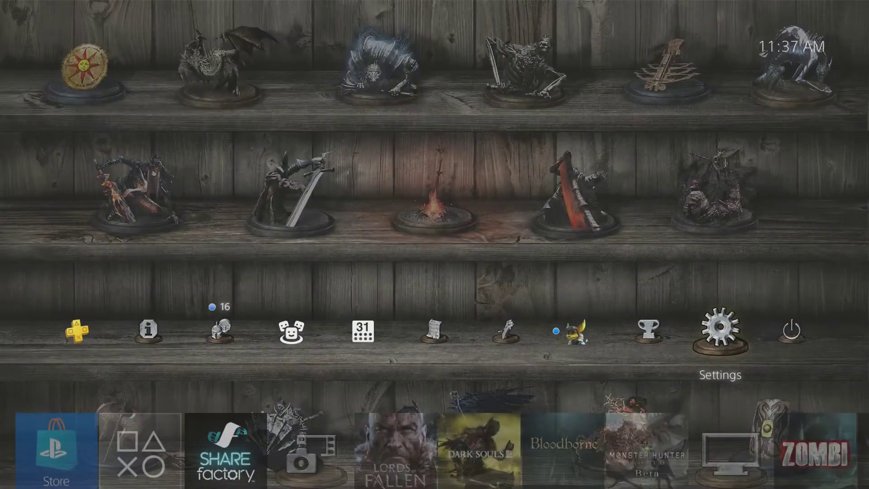
pyautogui.press('Return')
pyautogui.press('Down')
pyautogui.press('Down')
pyautogui.press('Down')
pyautogui.press('Down')
pyautogui.press('Down')
pyautogui.press('Down')
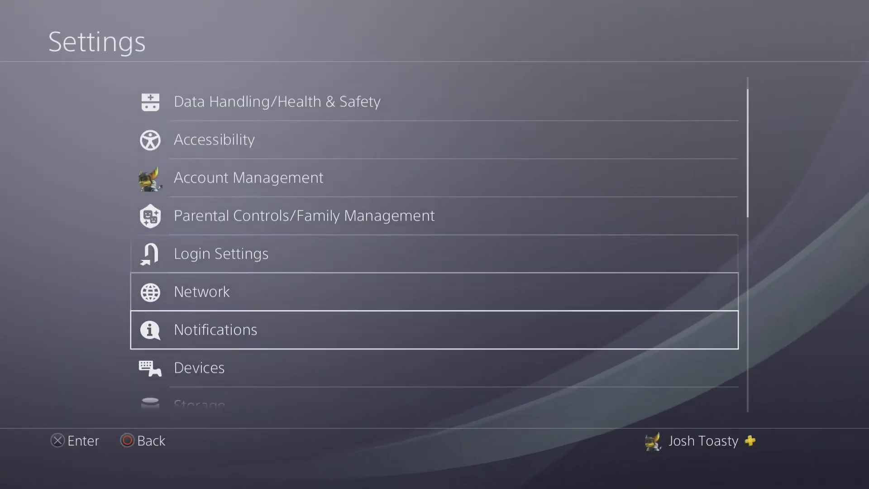
pyautogui.press('Down')
pyautogui.press('Down')
pyautogui.press('Return')
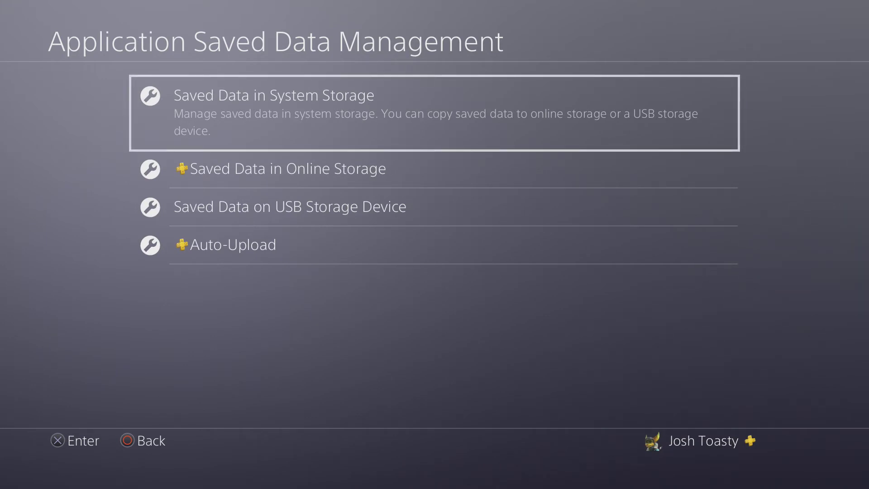
# Open Saved Data in System Storage and review the Upload to Online Storage and Copy to USB options.
pyautogui.press('Return')
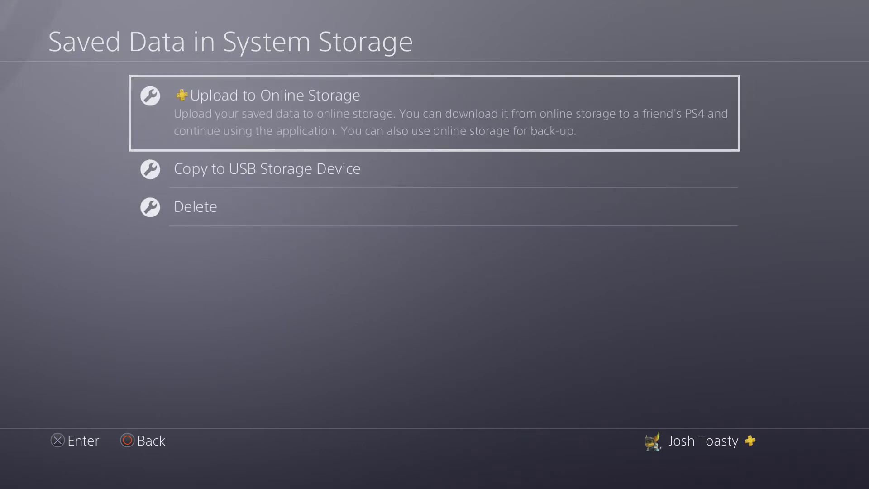
pyautogui.press('Down')
pyautogui.press('Up')
pyautogui.press('Down')
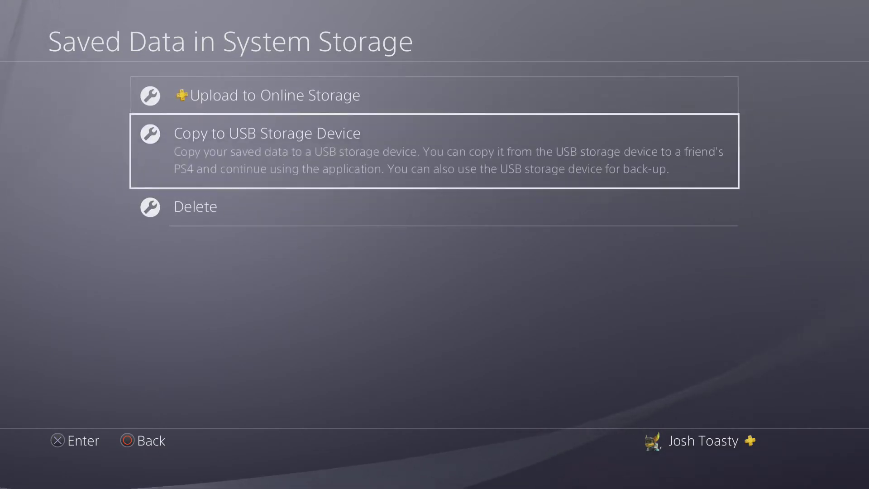
pyautogui.press('Up')
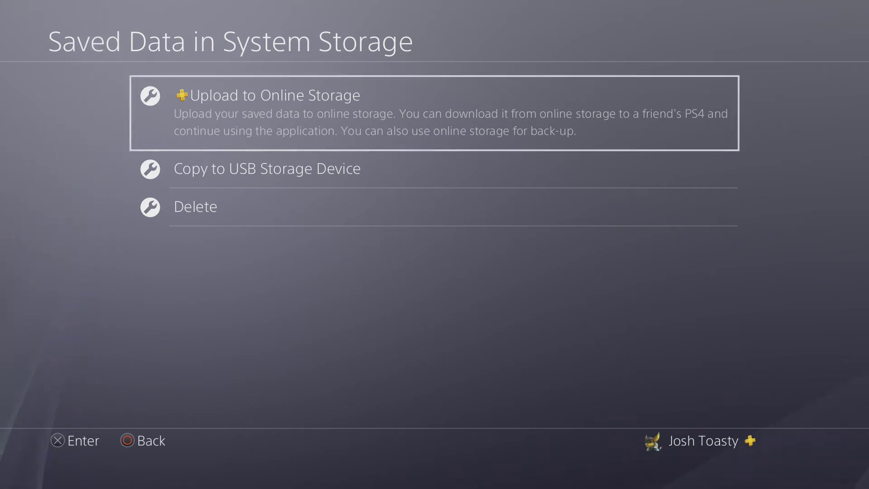
# View Saved Data in Online Storage, then return to Saved Data in System Storage.
pyautogui.press('Escape')
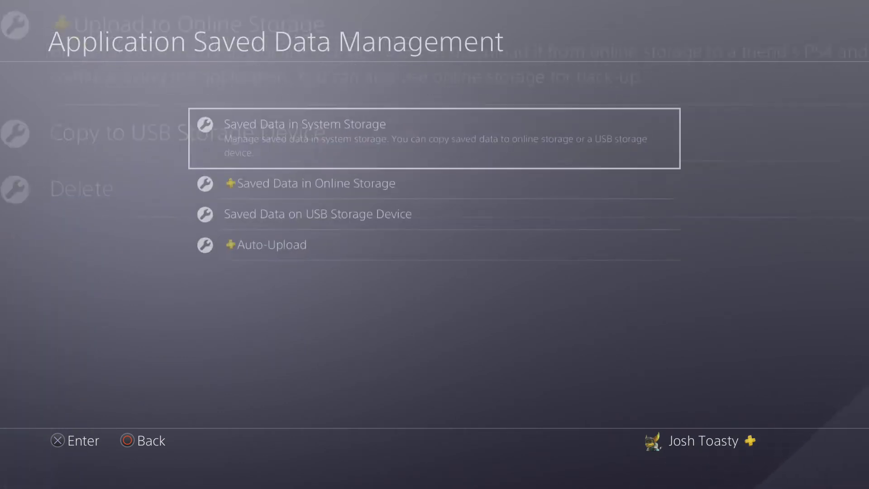
pyautogui.press('Down')
pyautogui.press('Down')
pyautogui.press('Down')
pyautogui.press('Up')
pyautogui.press('Up')
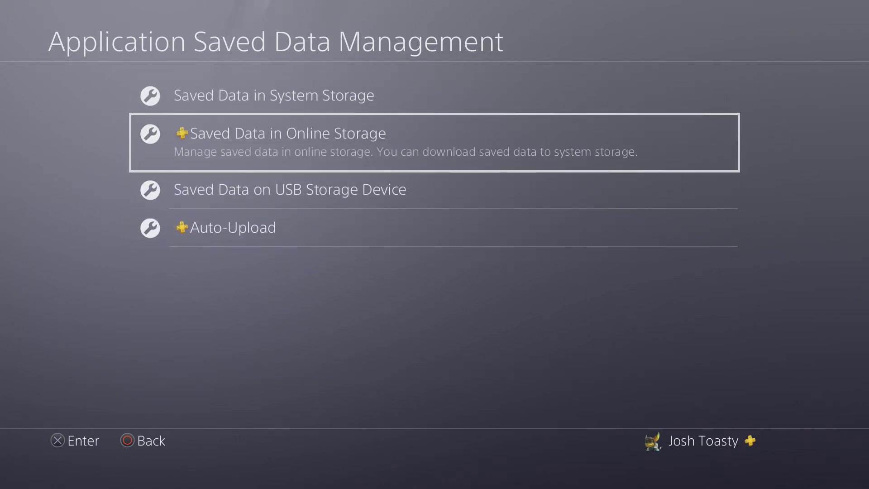
pyautogui.press('Return')
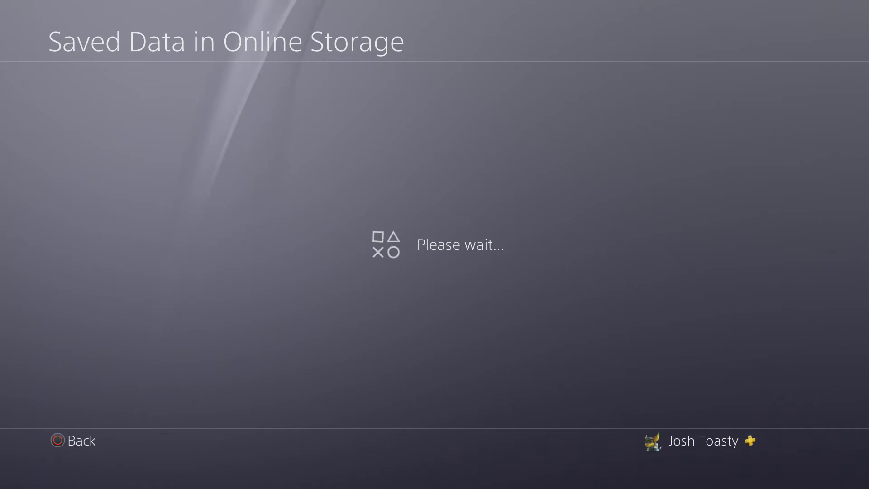
pyautogui.press('Escape')
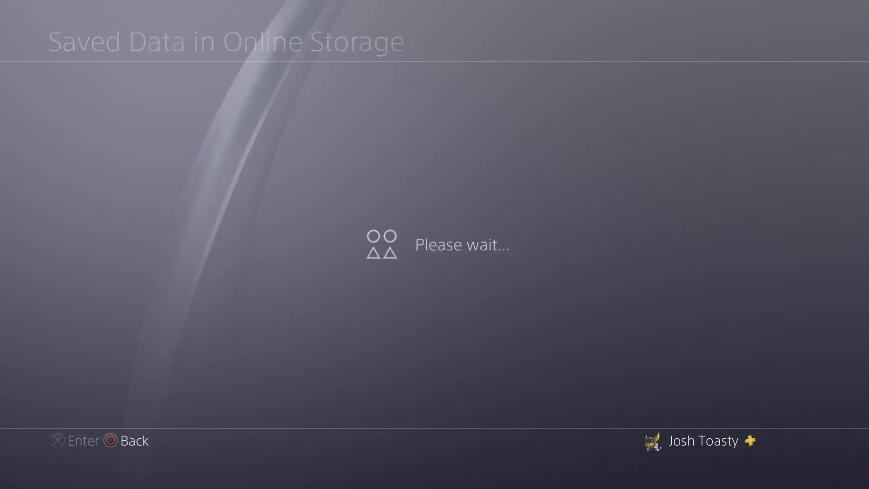
pyautogui.press('Up')
pyautogui.press('Return')
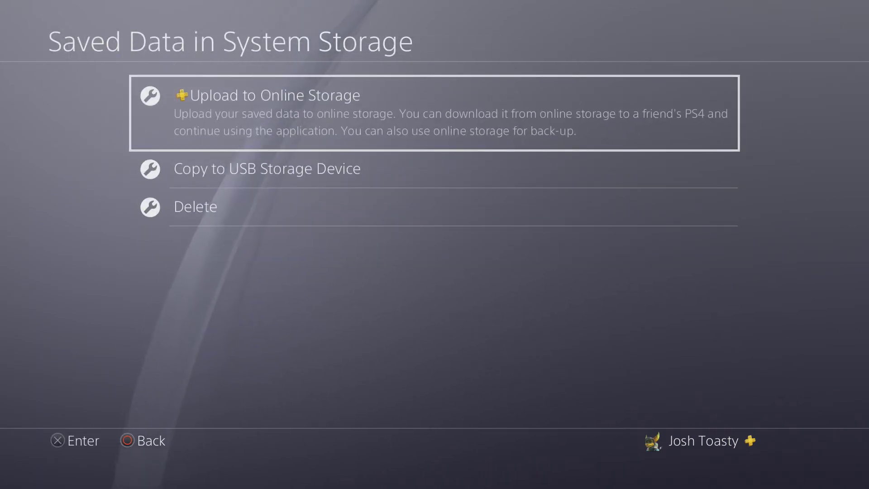
# Upload the DARK SOULS III SAVE DATA to online storage, overwriting the older copy (29.17 MB).
pyautogui.press('Return')
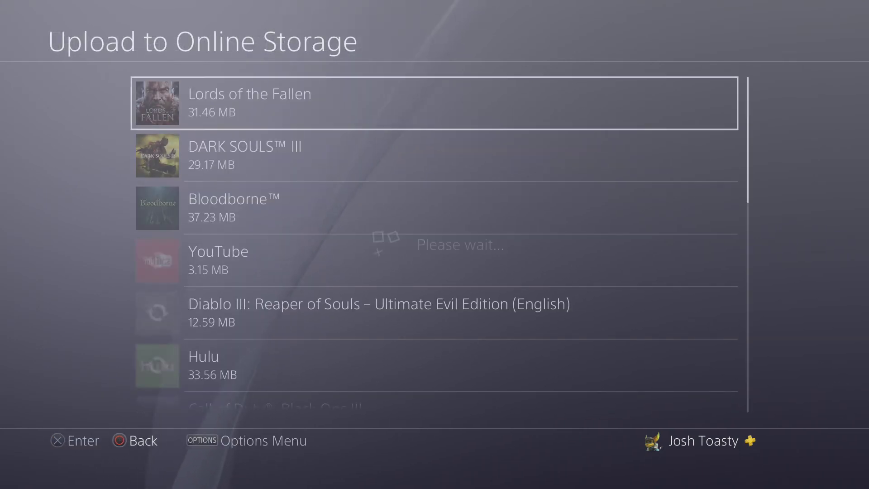
pyautogui.press('Down')
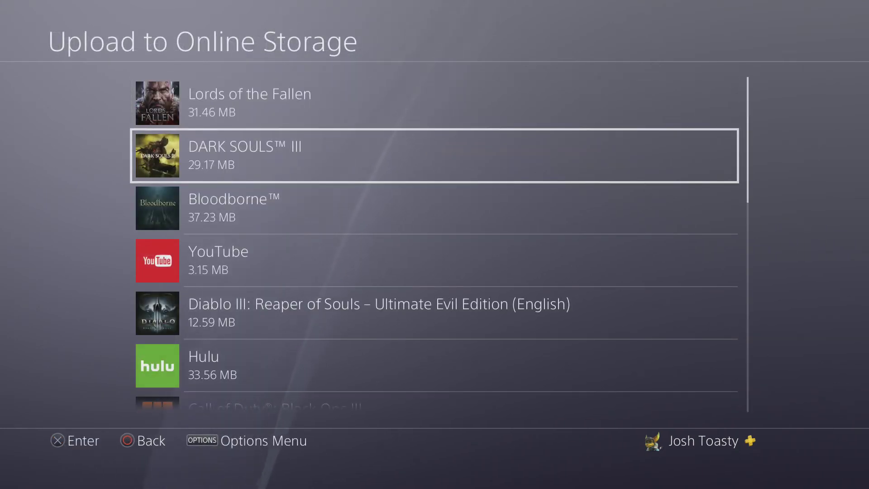
pyautogui.press('Return')
pyautogui.press('Return')
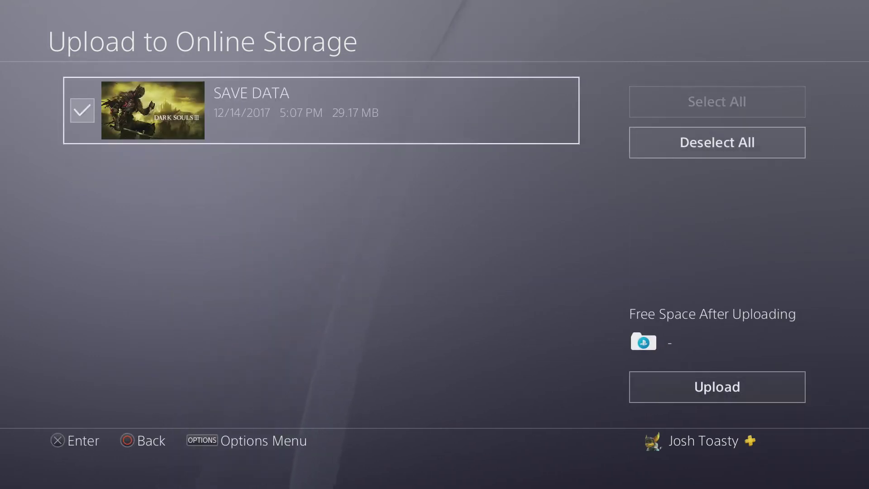
pyautogui.press('Right')
pyautogui.press('Return')
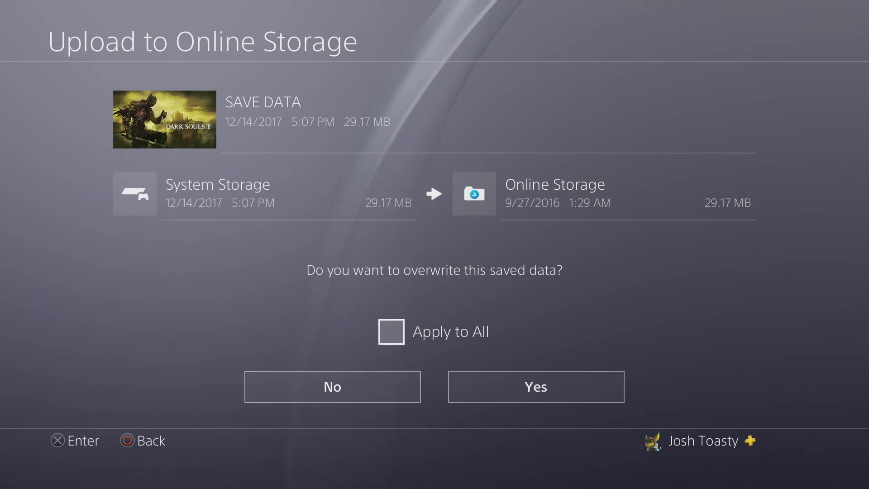
pyautogui.press('Down')
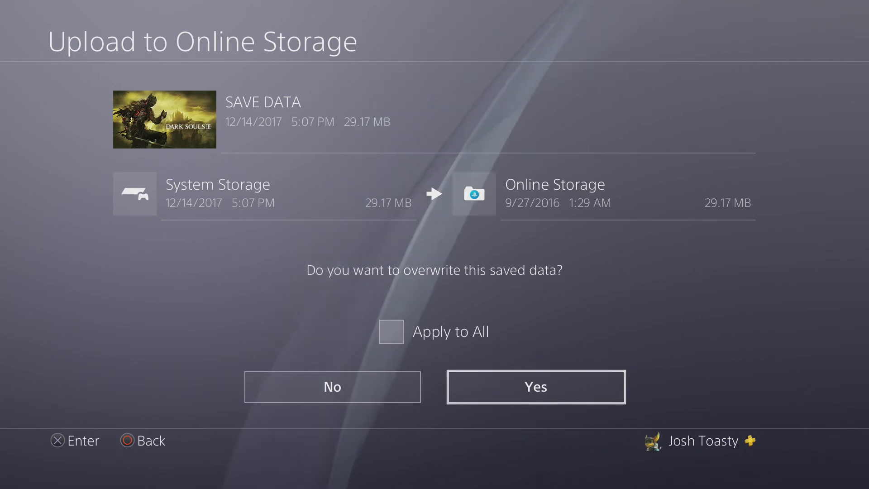
pyautogui.press('Return')
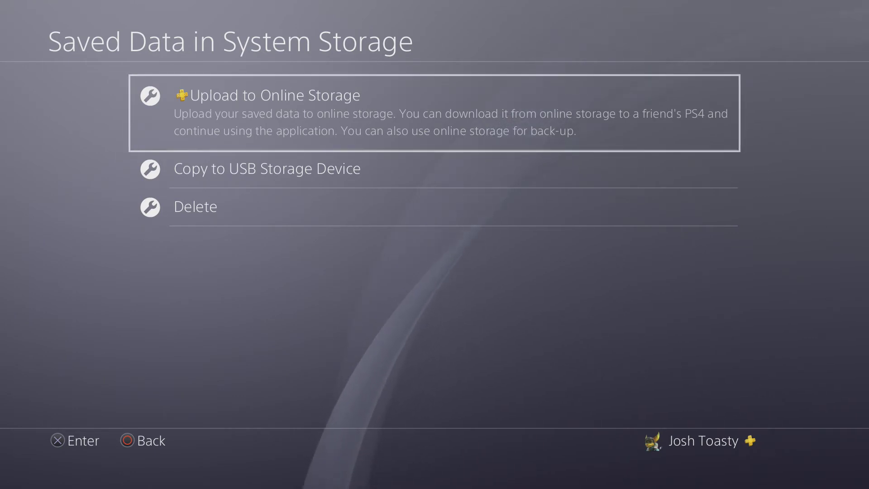
# Go back and open Saved Data in Online Storage.
pyautogui.press('Down')
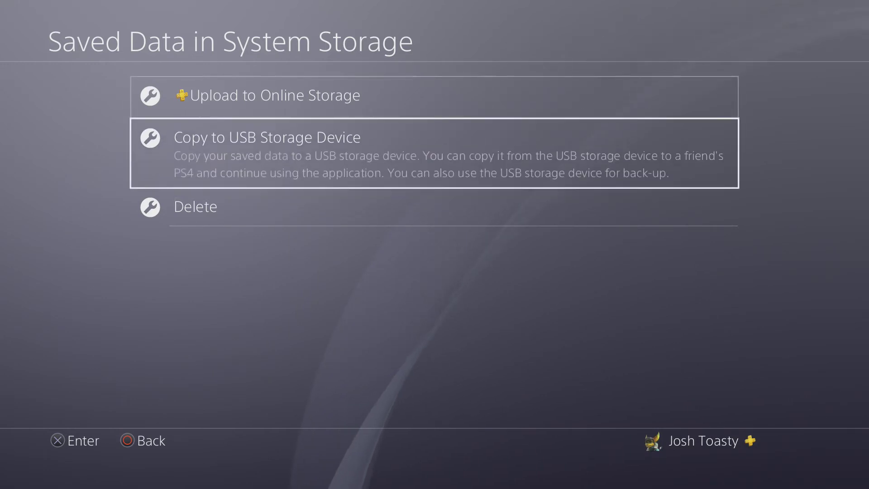
pyautogui.press('Escape')
pyautogui.press('Down')
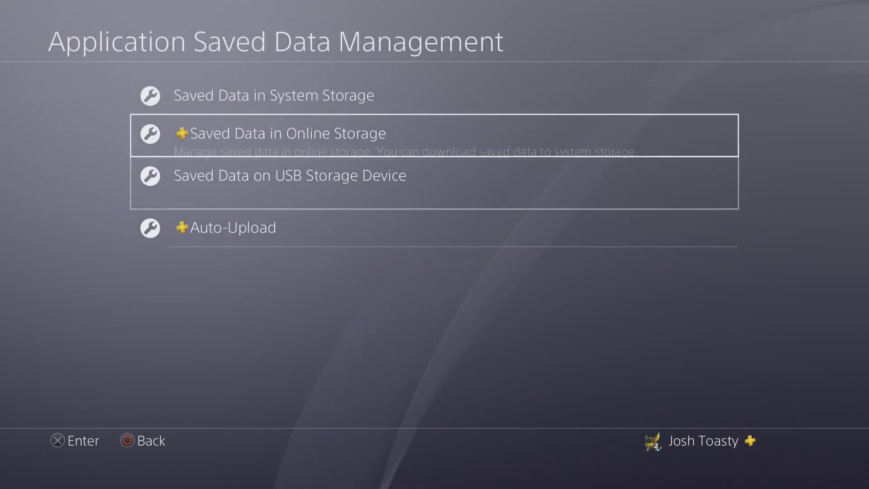
pyautogui.press('Return')
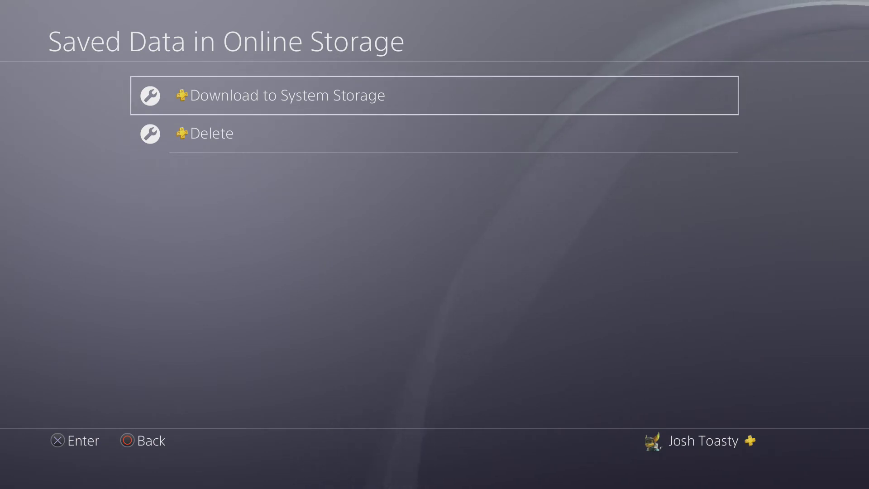
# Download the DARK SOULS III SAVE DATA to system storage, overwriting the existing copy.
pyautogui.press('Return')
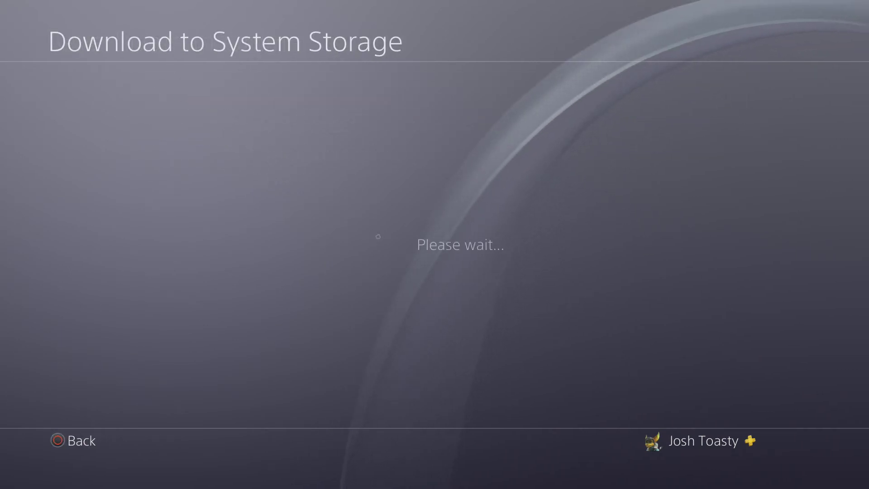
pyautogui.press('Return')
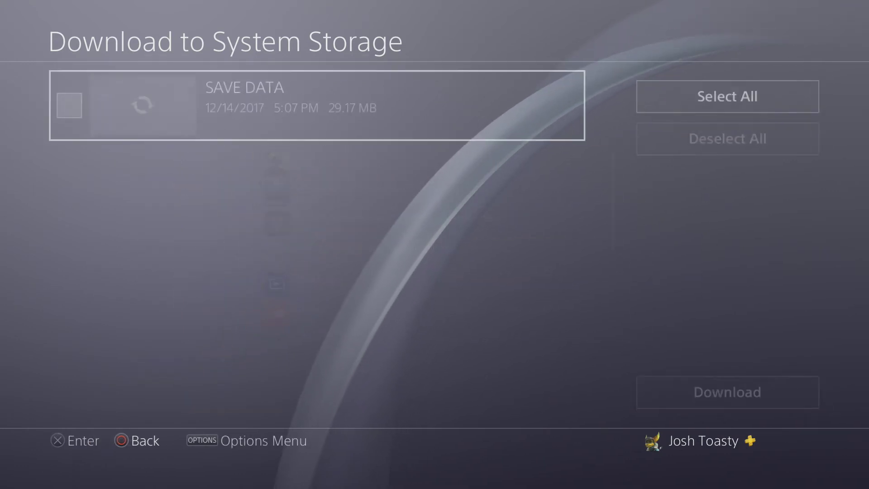
pyautogui.press('Return')
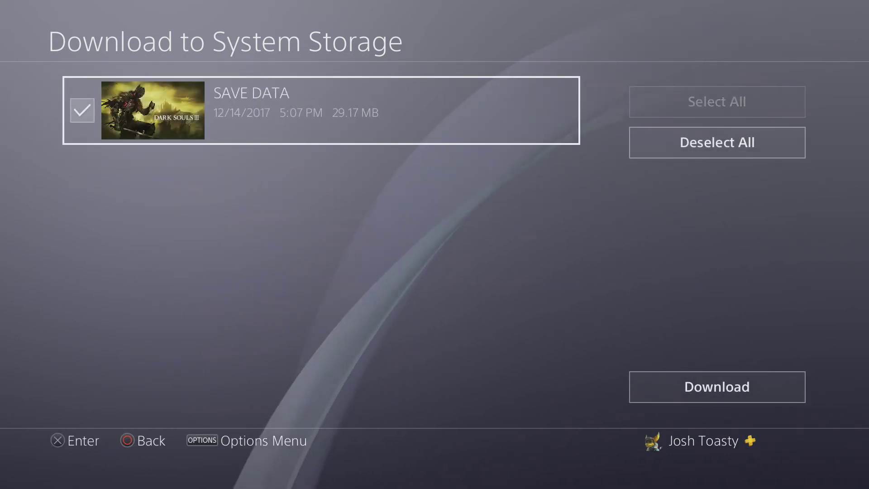
pyautogui.press('Down')
pyautogui.press('Return')
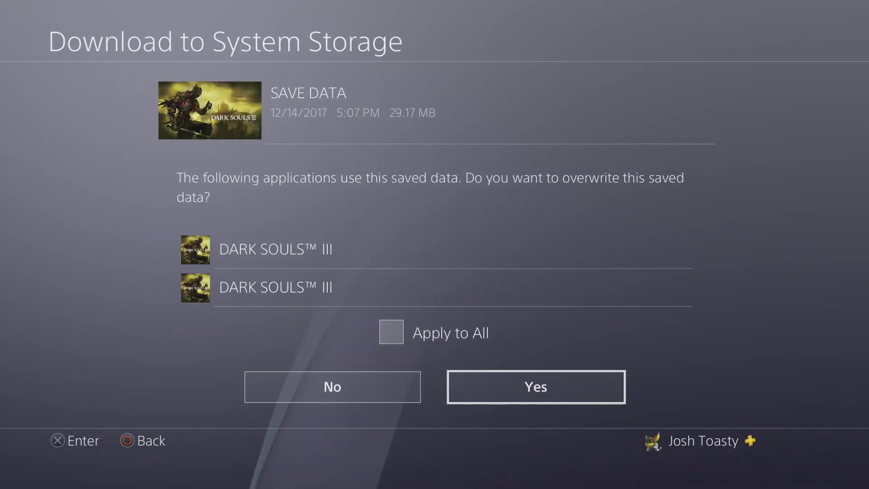
pyautogui.press('Up')
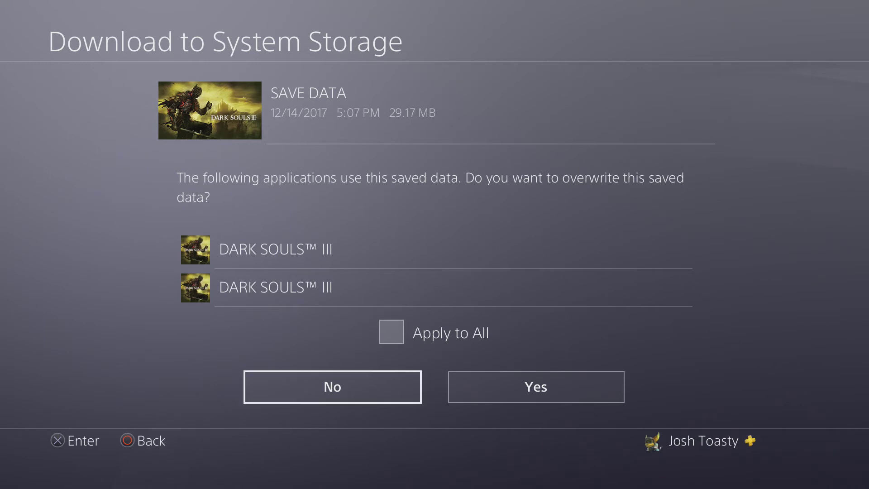
pyautogui.press('Right')
pyautogui.press('Return')
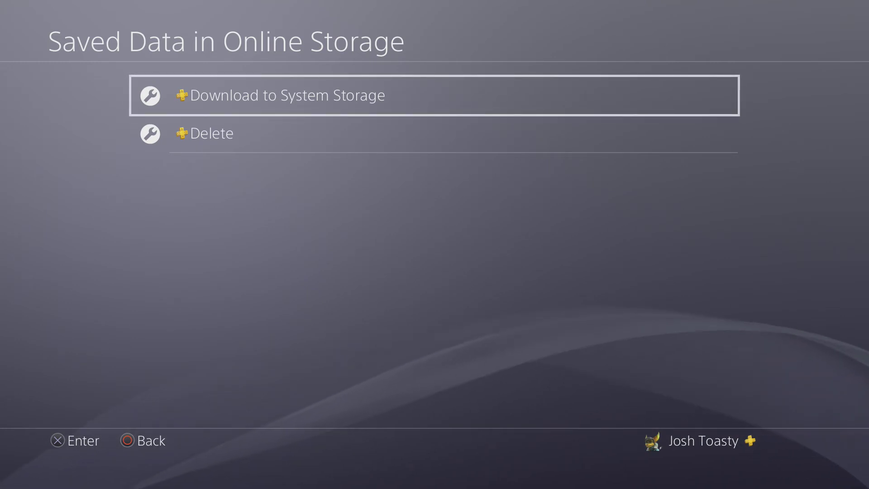
pyautogui.press('Escape')
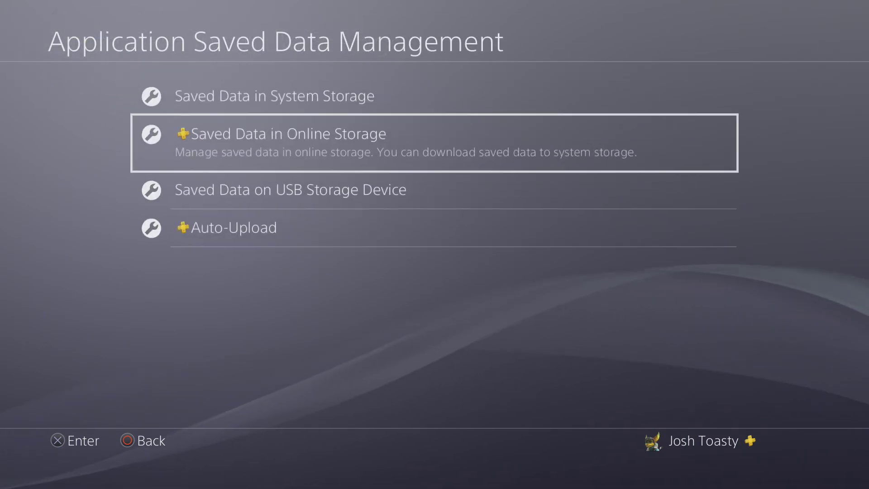
pyautogui.press('Down')
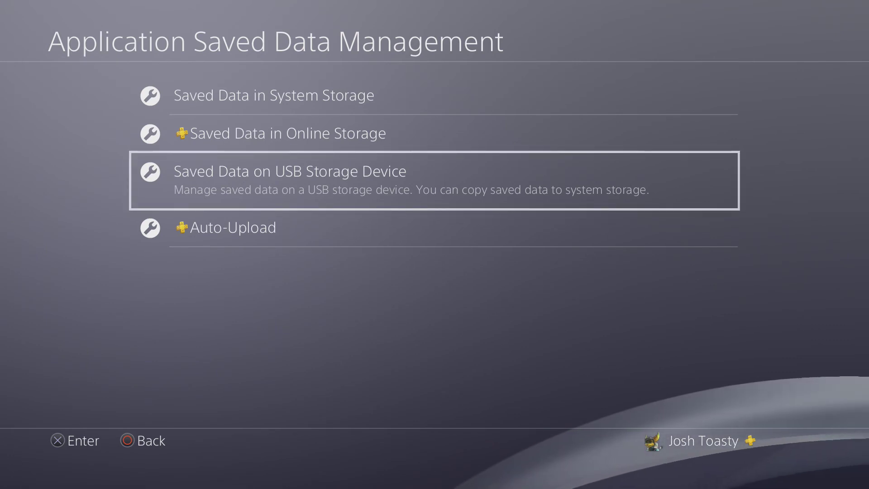
pyautogui.press('Up')
pyautogui.press('Up')
pyautogui.press('Down')
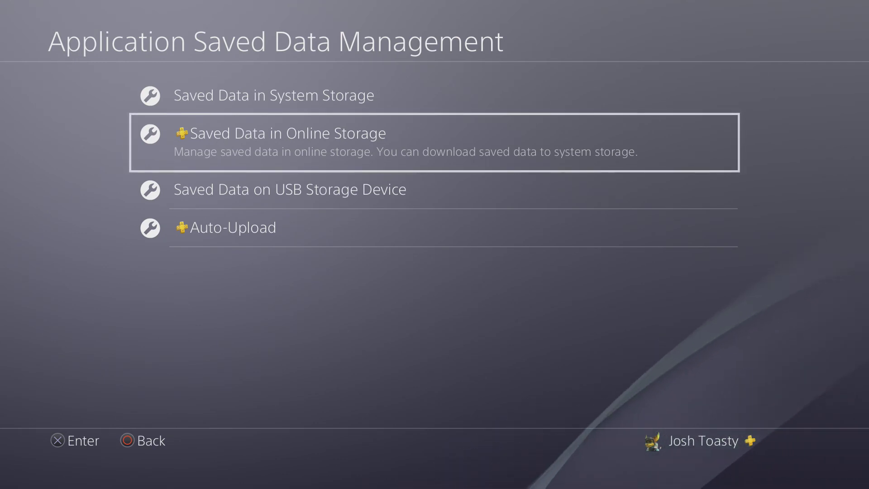
pyautogui.press('Down')
pyautogui.press('Up')
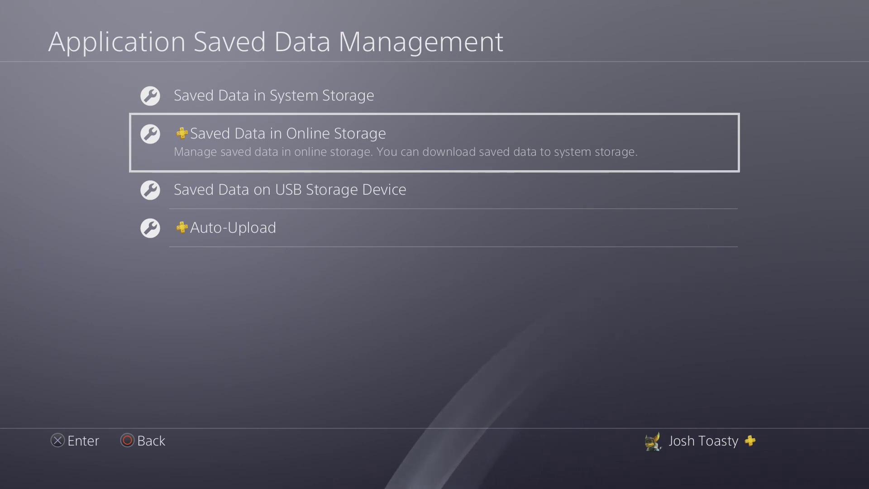
pyautogui.press('Up')
pyautogui.press('Down')
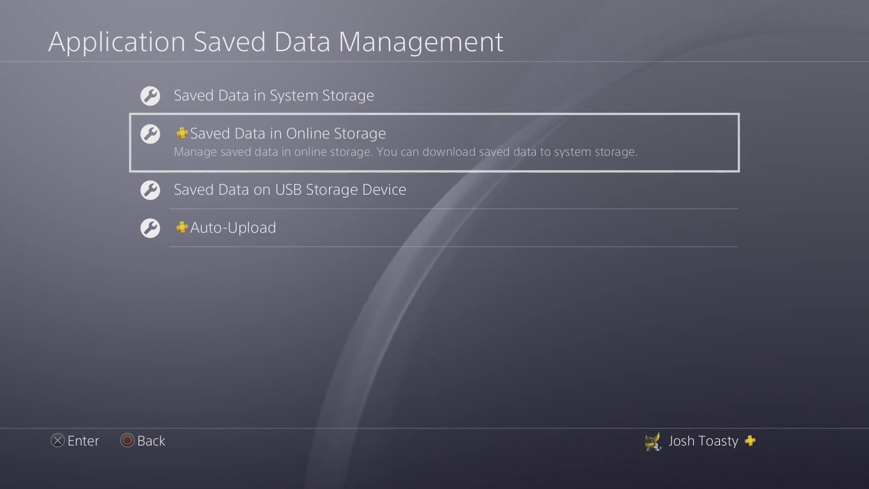
pyautogui.press('Down')
pyautogui.press('Down')
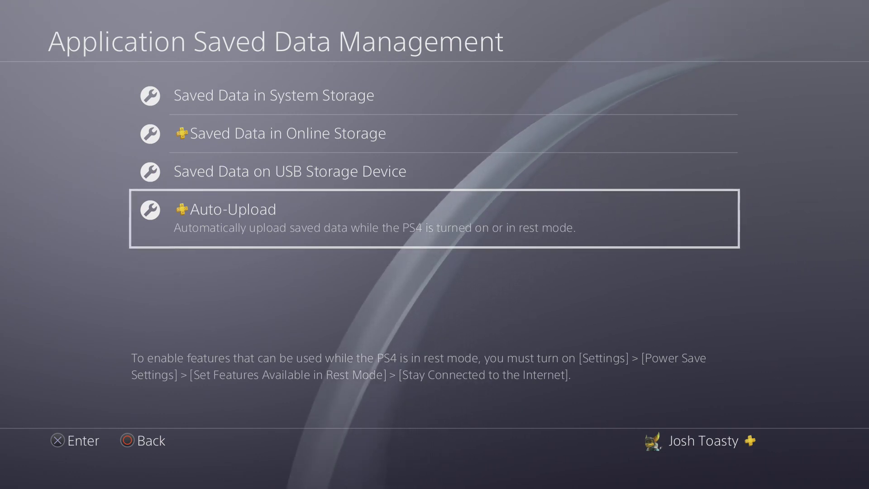
pyautogui.press('Up')
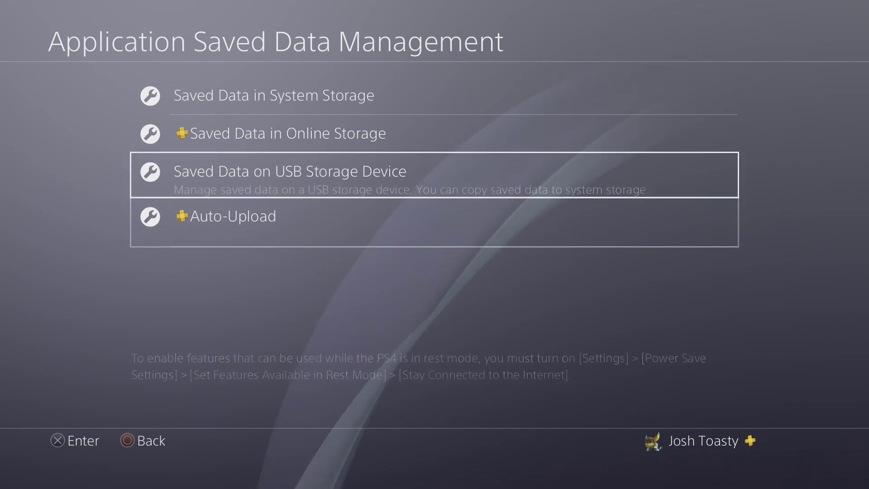
pyautogui.press('Up')
pyautogui.press('Down')
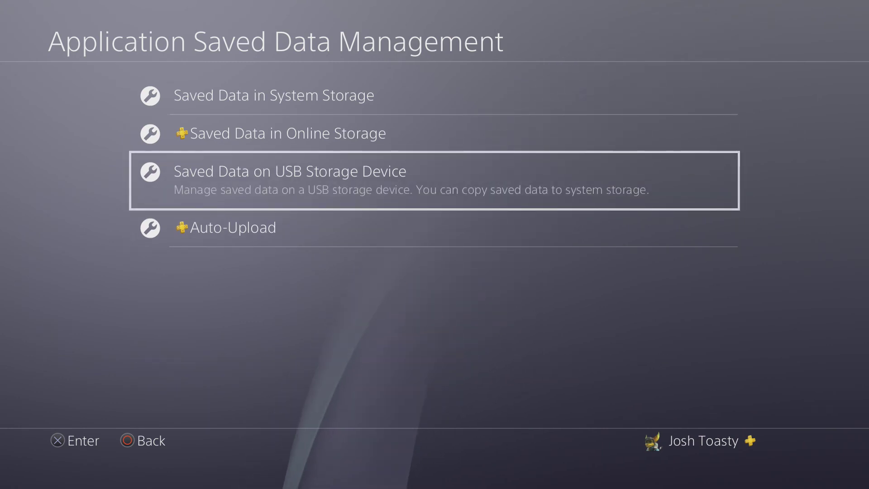
pyautogui.press('Up')
pyautogui.press('Up')
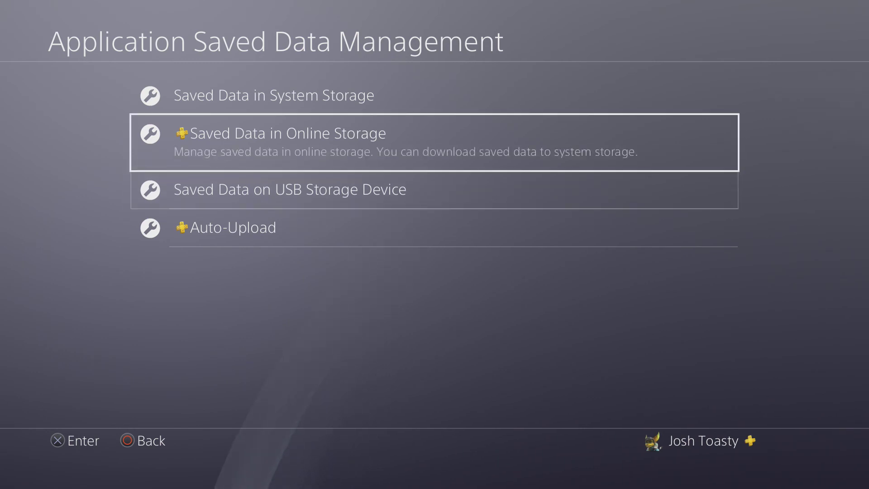
pyautogui.press('Down')
pyautogui.press('Down')
pyautogui.press('Down')
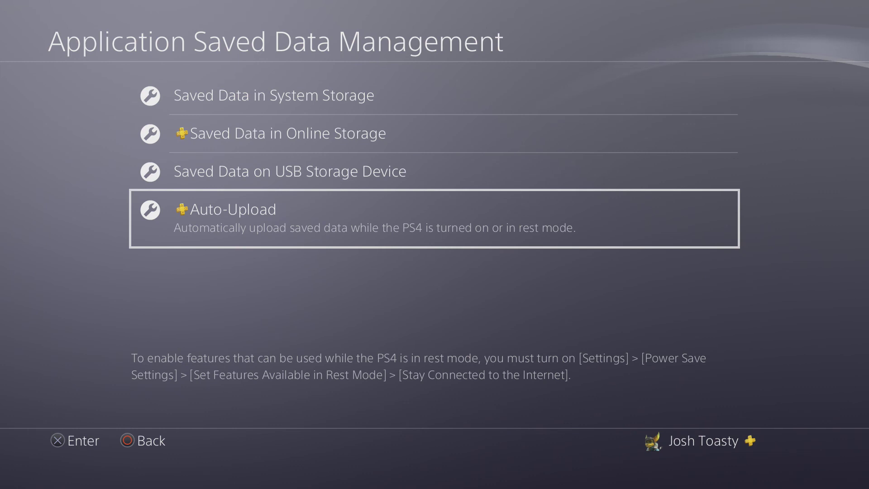
pyautogui.press('Up')
pyautogui.press('Up')
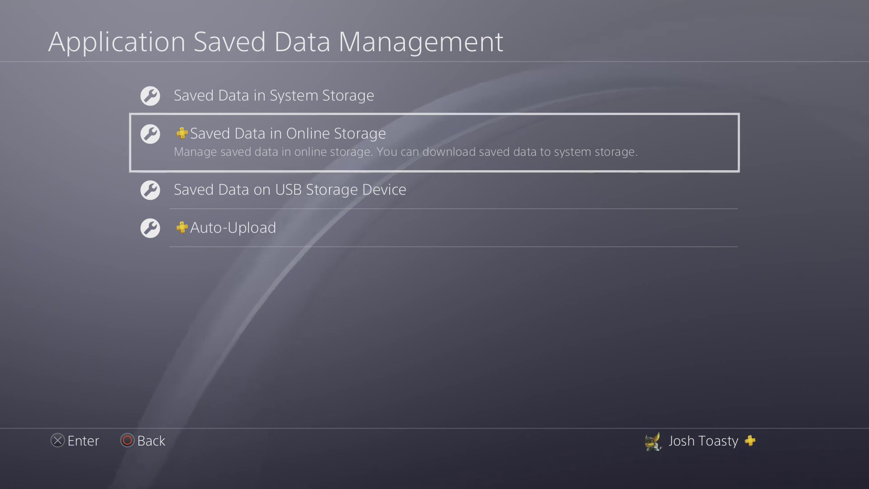
pyautogui.press('Up')
pyautogui.press('Down')
pyautogui.press('Up')
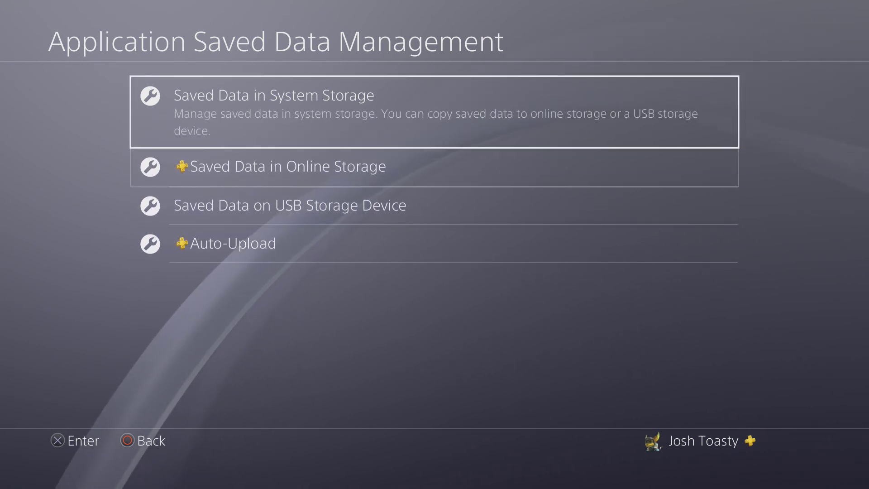
pyautogui.press('Down')
pyautogui.press('Down')
pyautogui.press('Down')
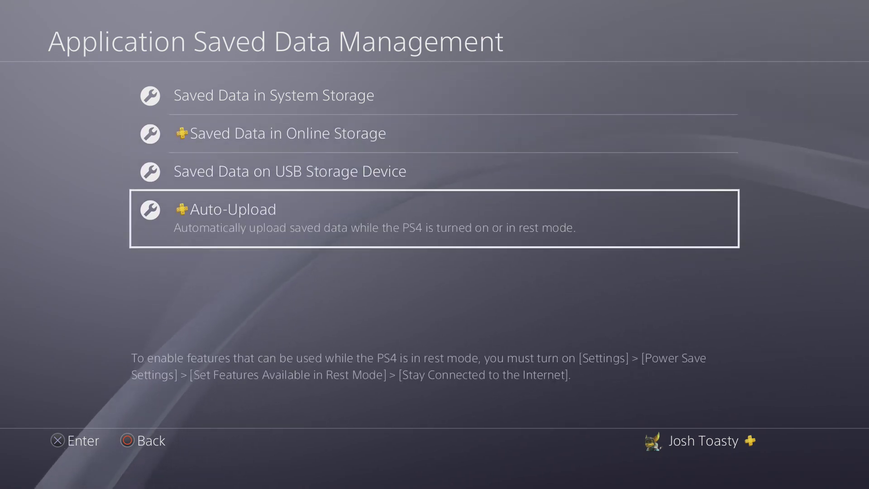
pyautogui.press('Up')
pyautogui.press('Up')
pyautogui.press('Up')
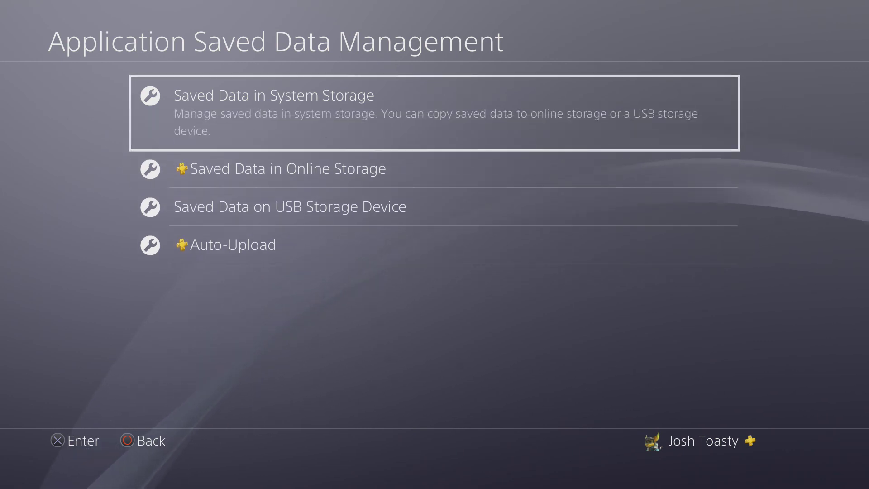